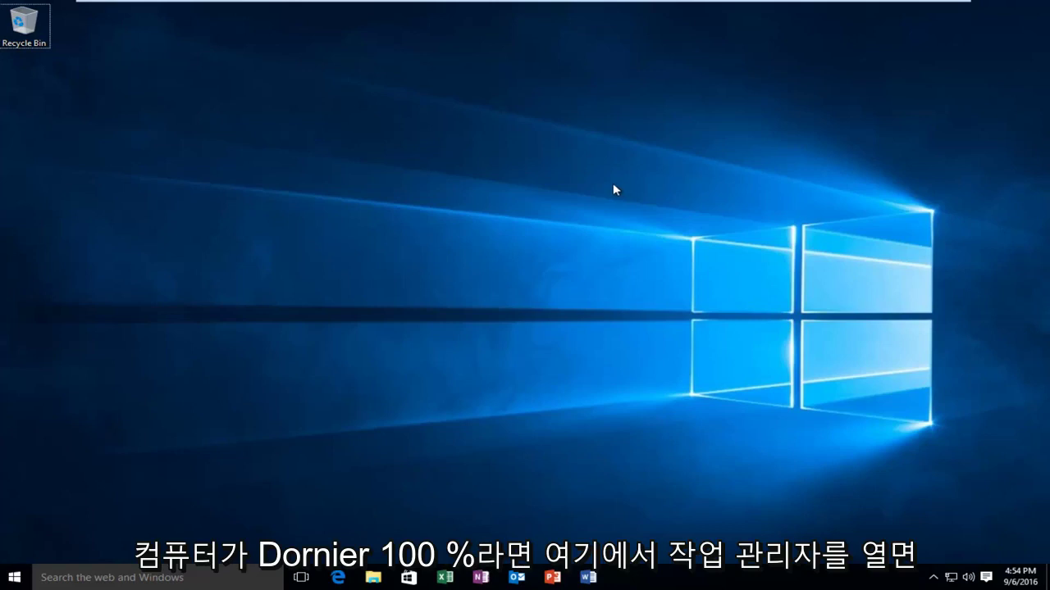
- Right-click the taskbar to bring up its menu with the Task Manager option
right_click(723, 578)
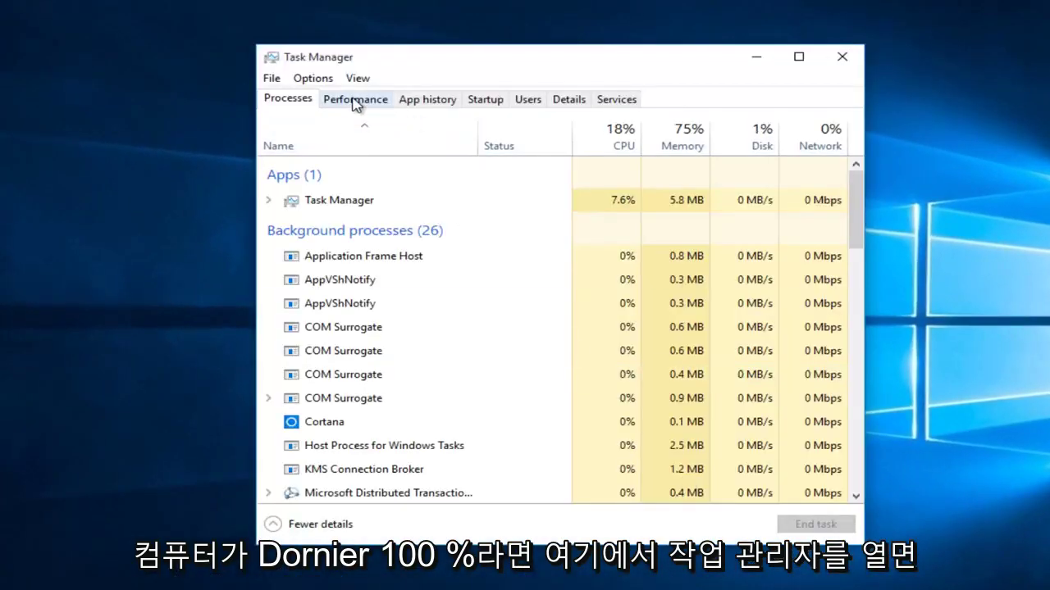
- Check the Disk 0 (C:) activity on the Performance tab, then close Task Manager
click(354, 99)
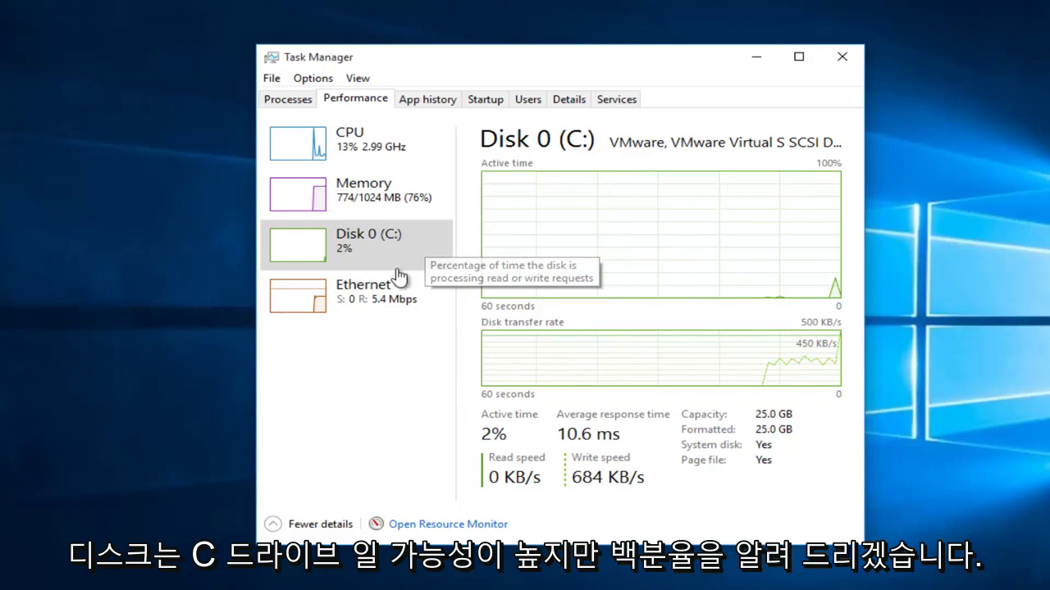
click(340, 255)
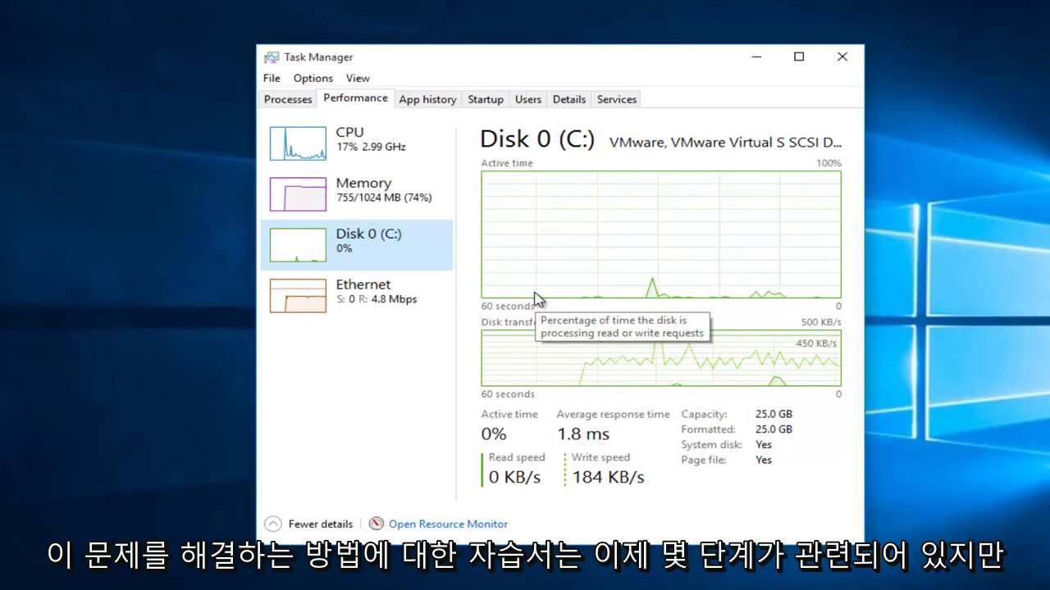
click(846, 60)
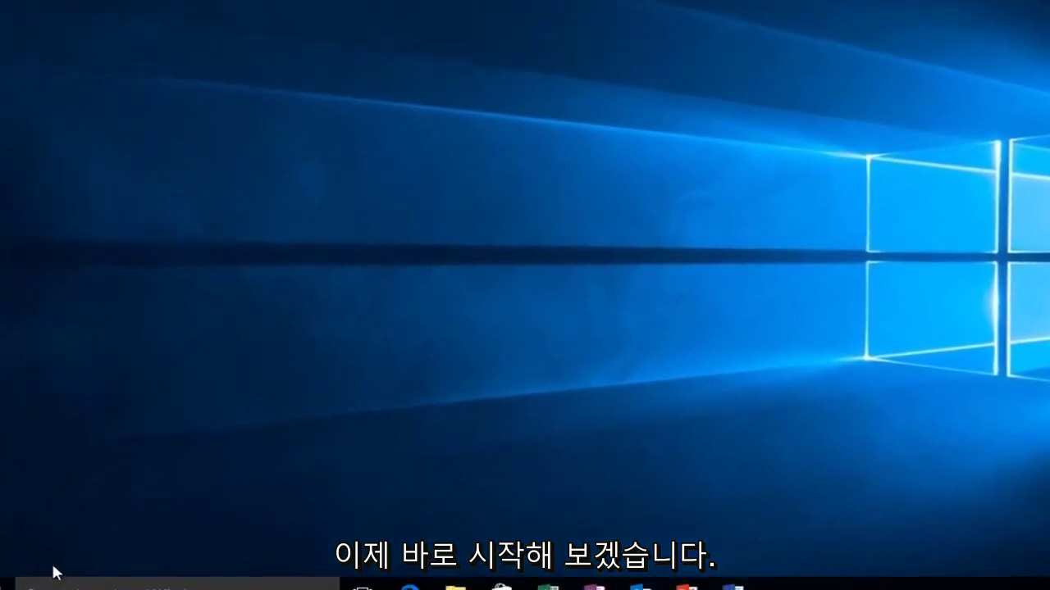
- Launch services.msc from the Run dialog opened via the Start button's right-click menu
right_click(18, 576)
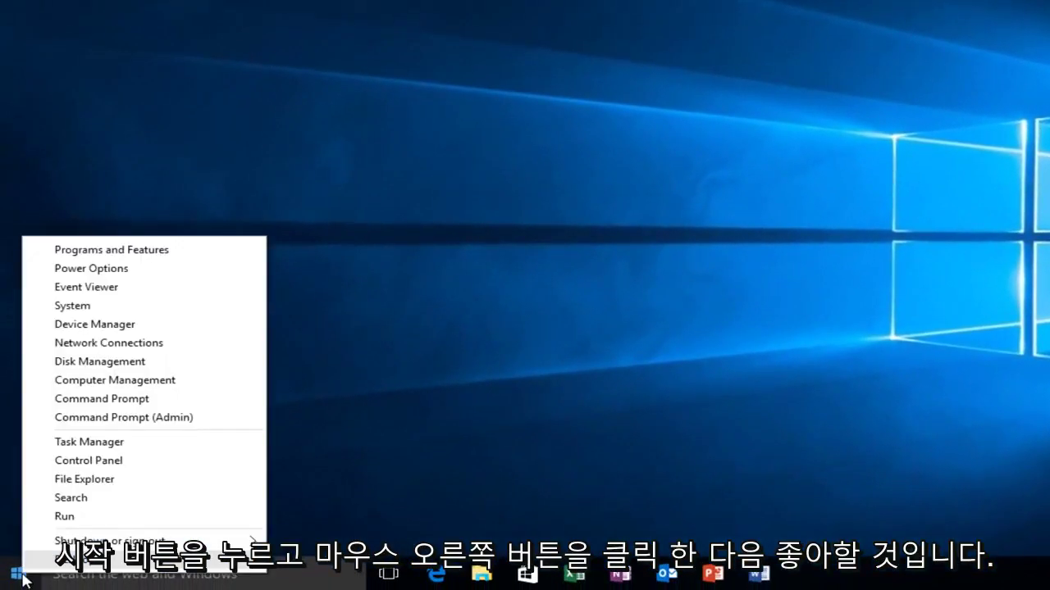
click(66, 517)
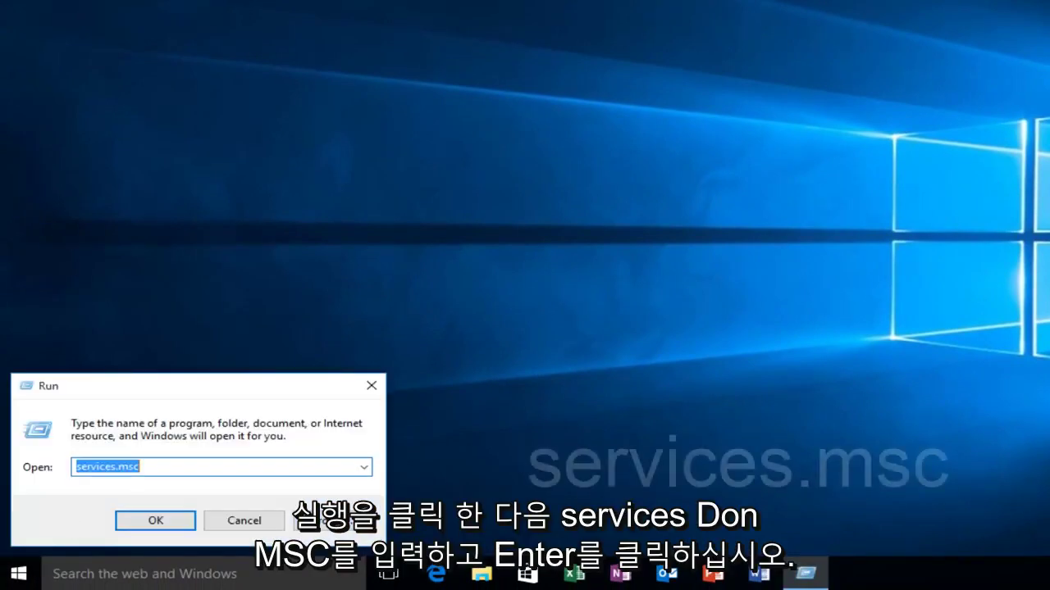
text(services.)
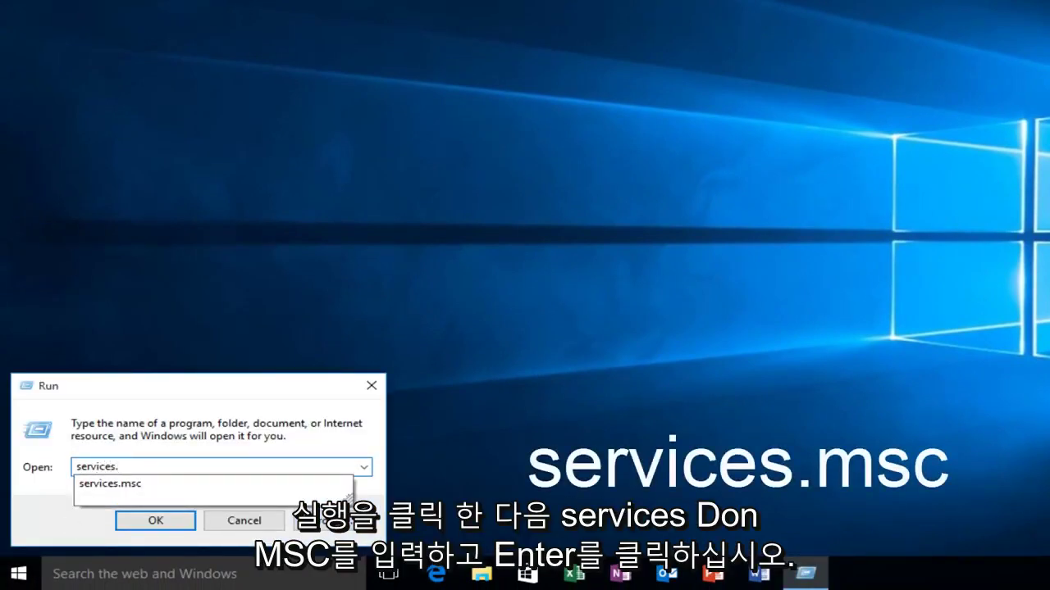
text(msc)
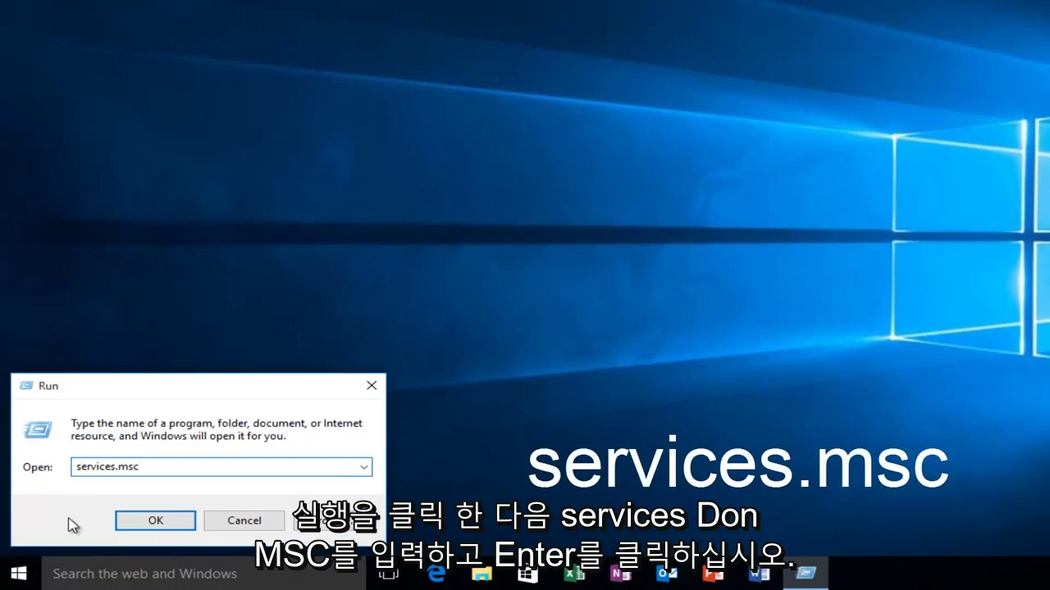
key(Return)
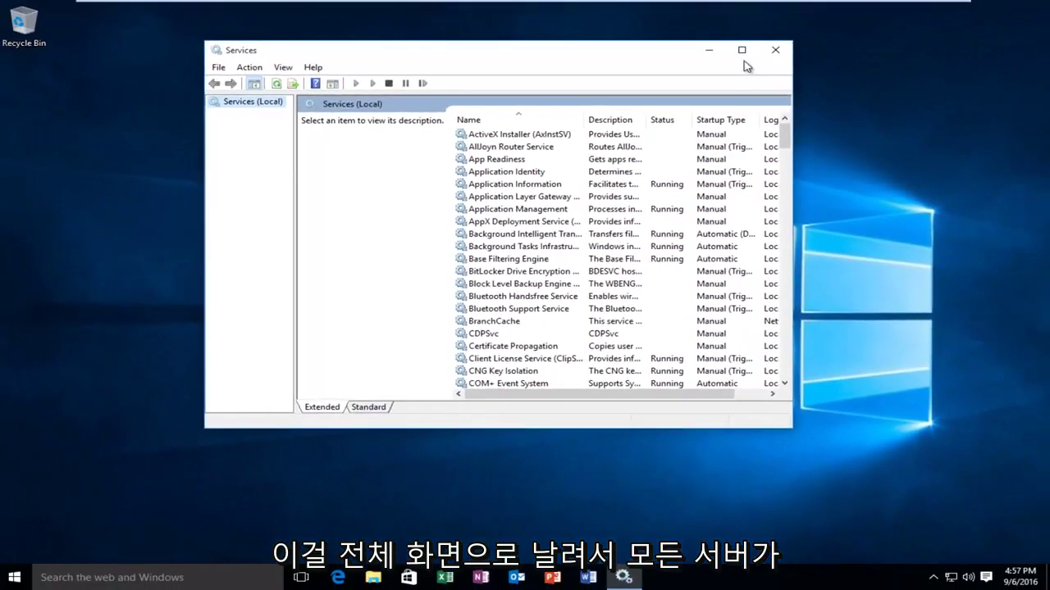
- Maximize Services, widen the Name column, and scroll down to select the Superfetch service
click(741, 50)
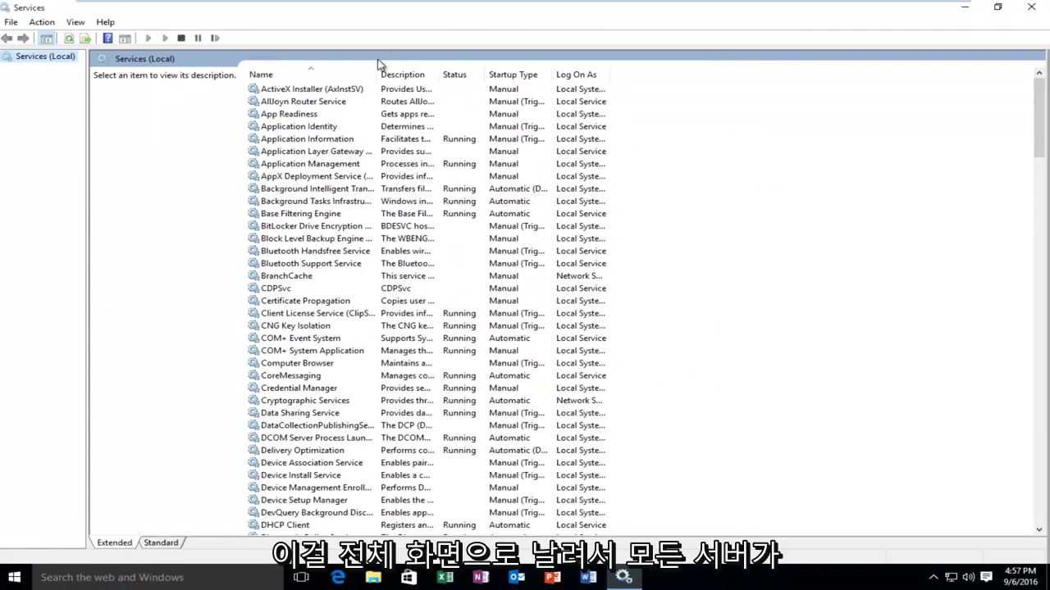
drag(378, 74, 460, 75)
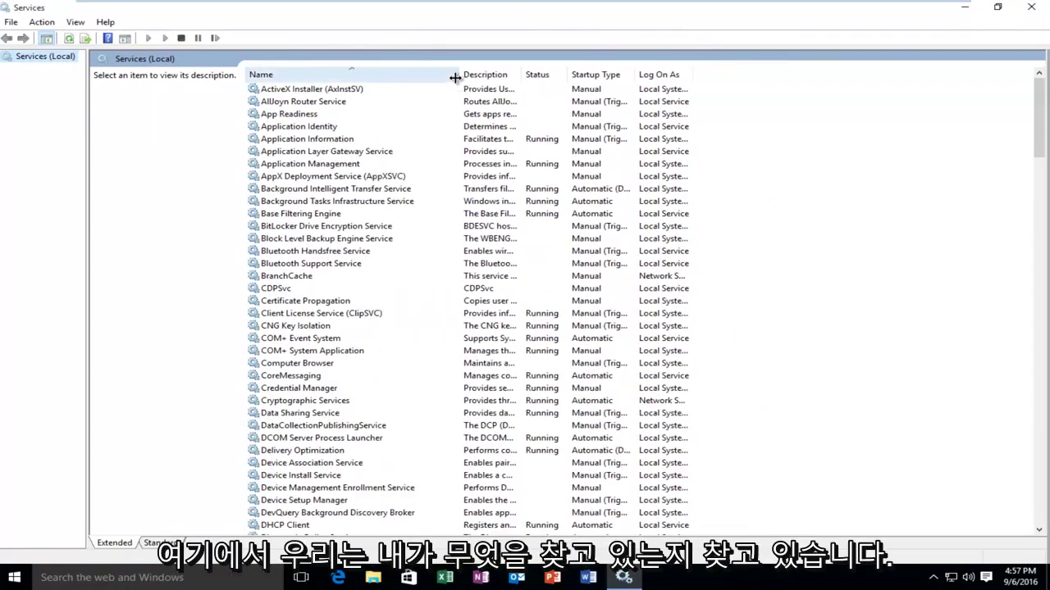
click(311, 256)
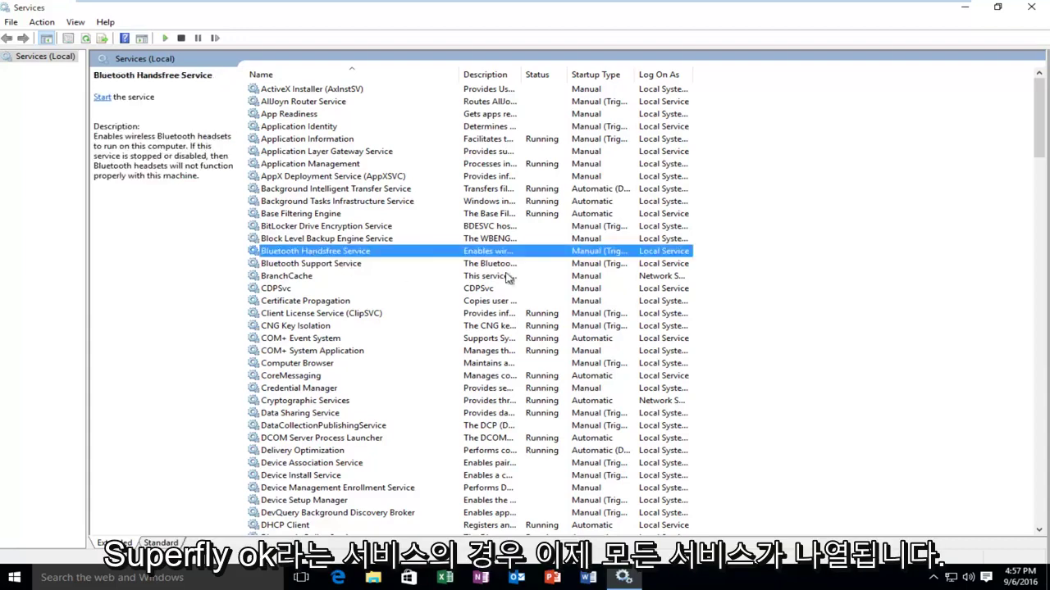
ctrl+click(311, 252)
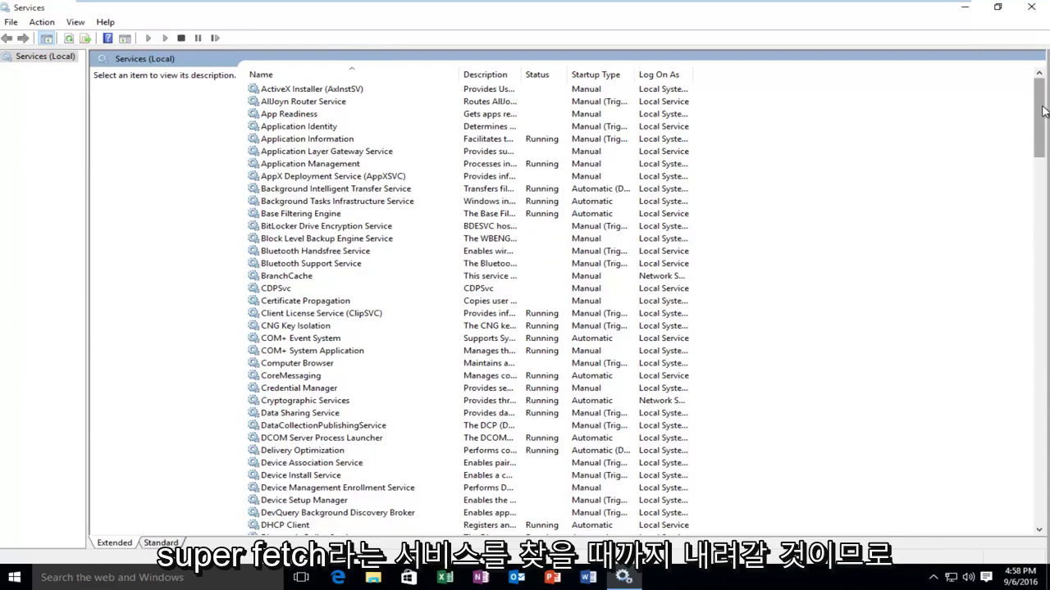
drag(1043, 113, 1041, 353)
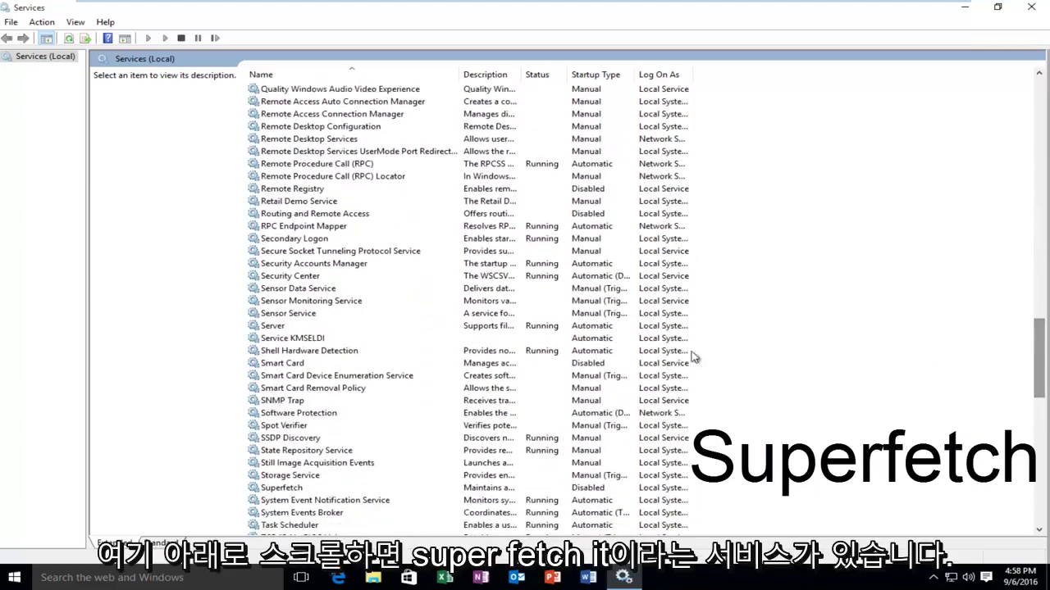
click(269, 488)
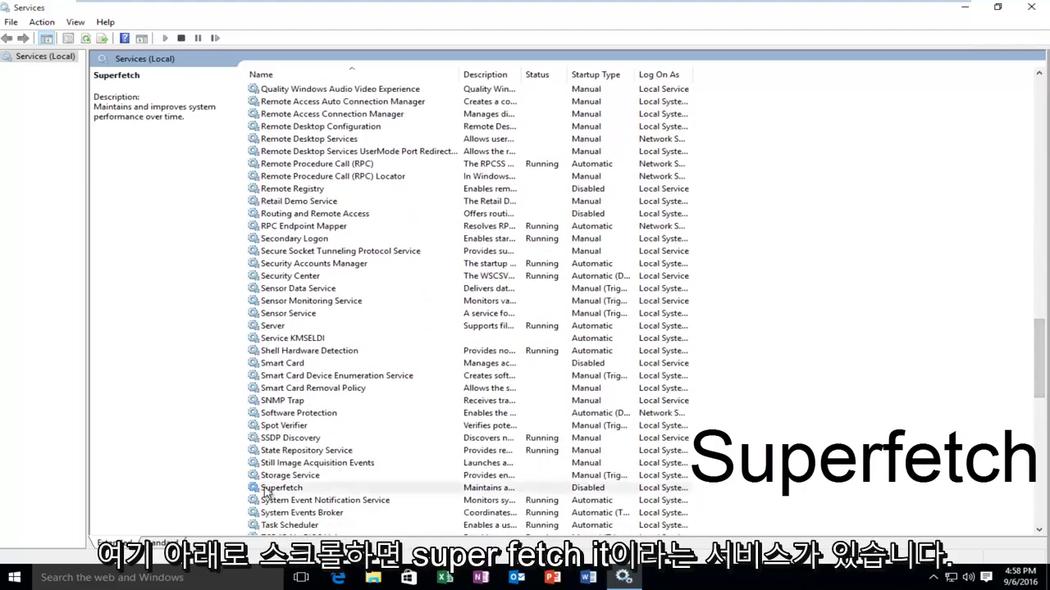
scroll(270, 463, down, 3)
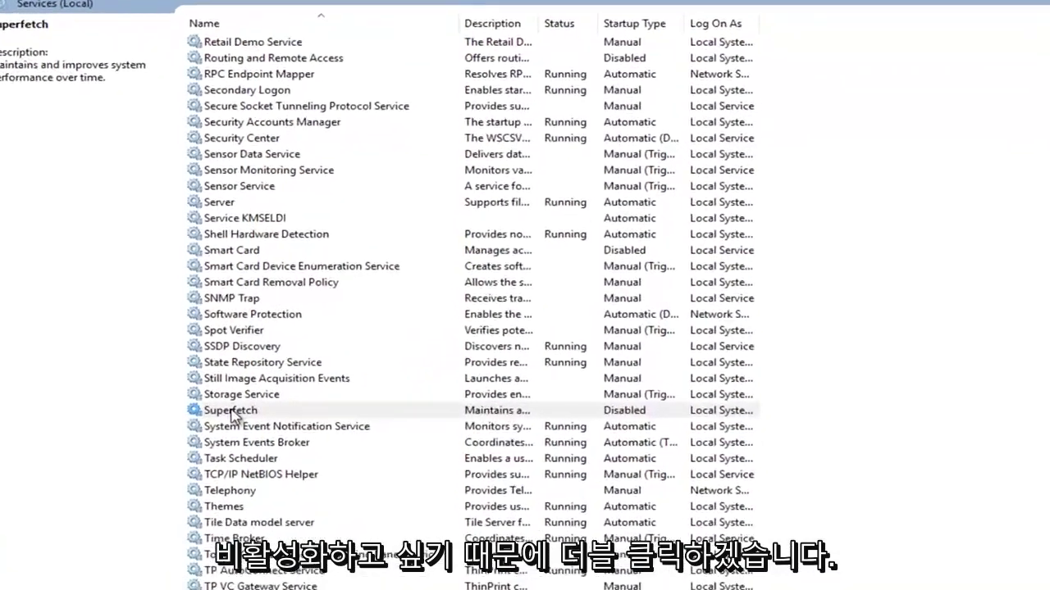
- Change Superfetch's startup type to Disabled, apply and confirm it, then close Services
double_click(282, 379)
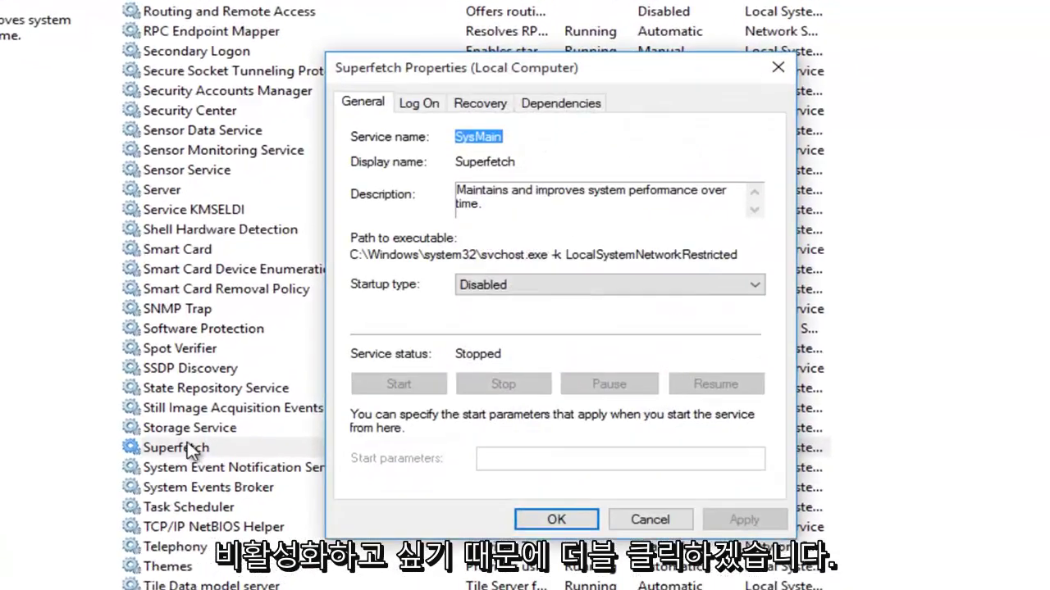
click(474, 273)
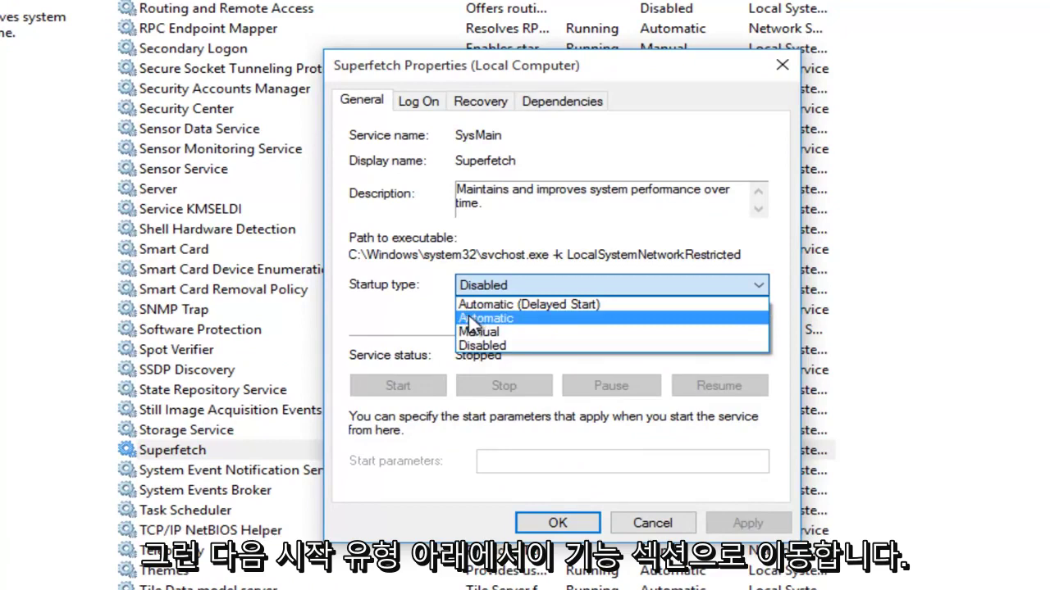
click(481, 345)
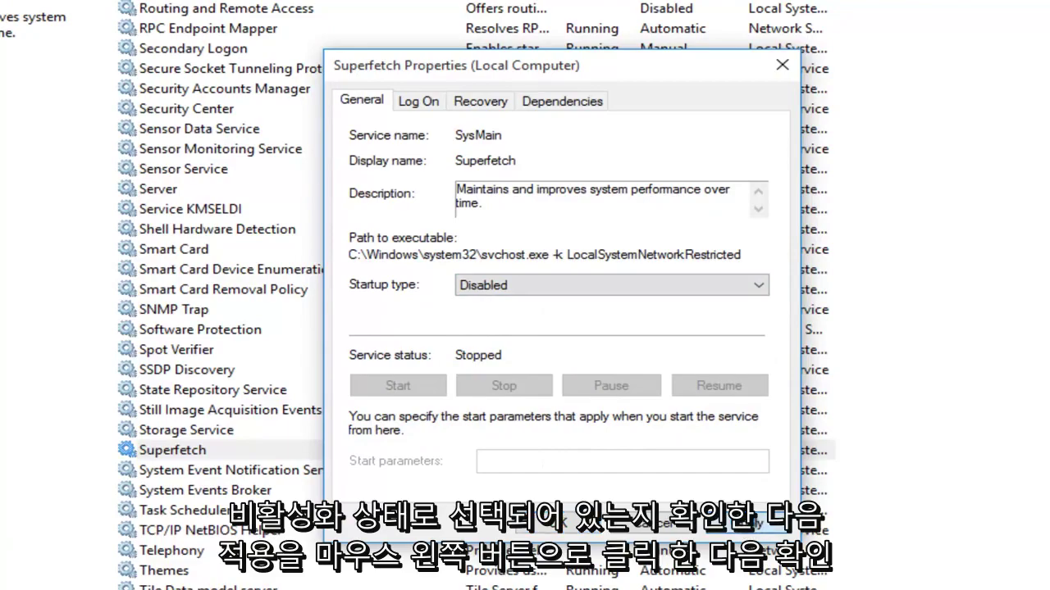
click(738, 525)
click(556, 525)
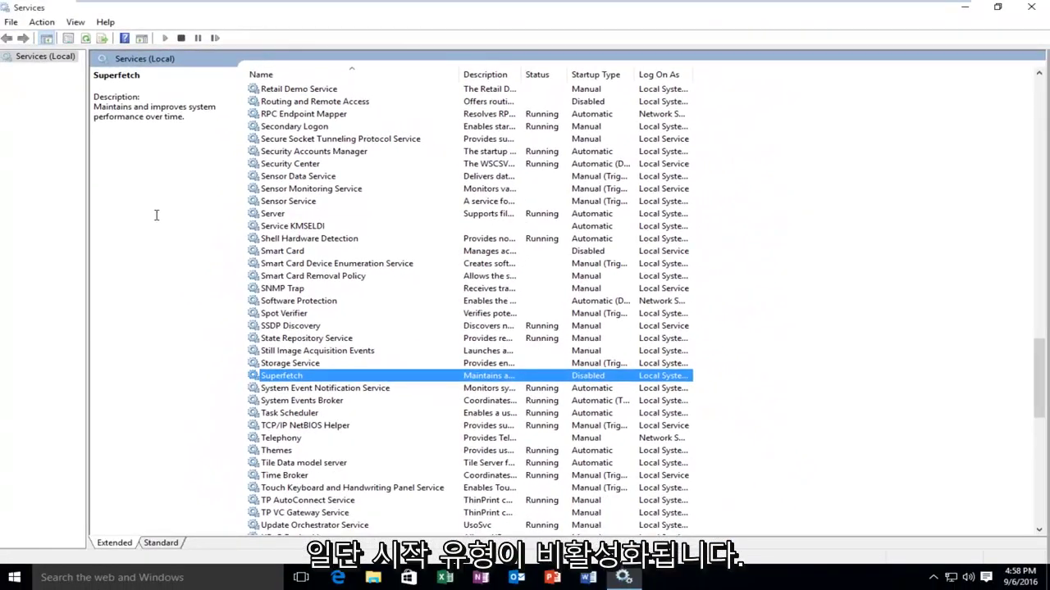
click(1042, 10)
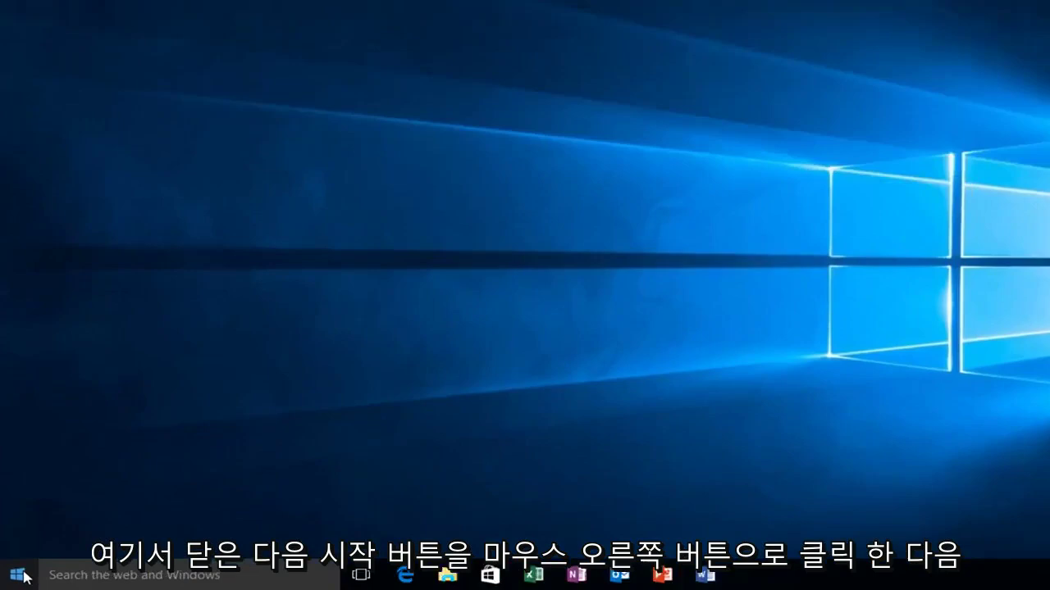
- Run regedit from the Win+X Run box and approve the User Account Control prompt
right_click(16, 577)
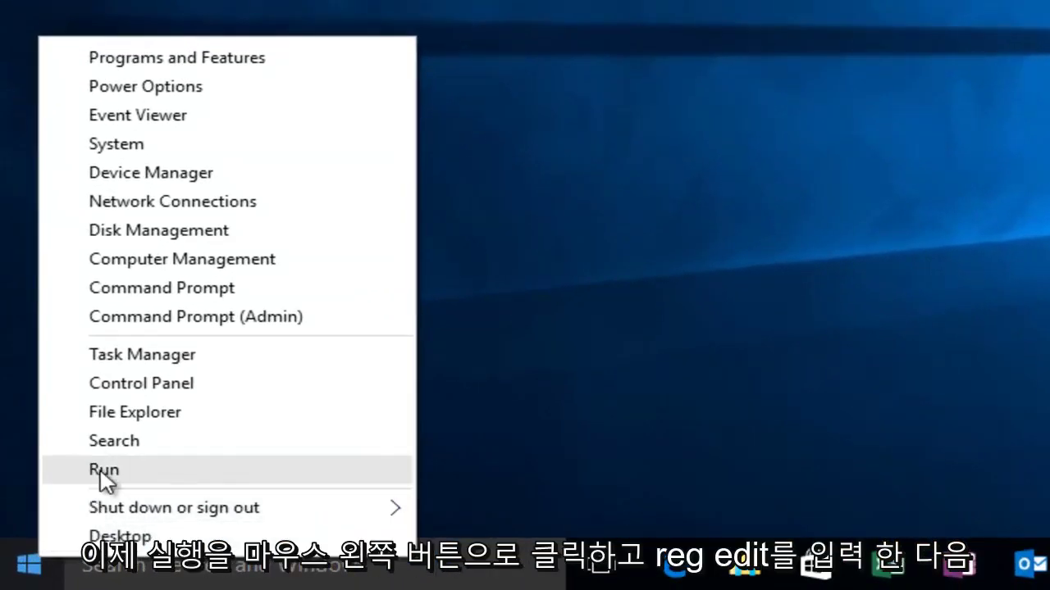
click(104, 471)
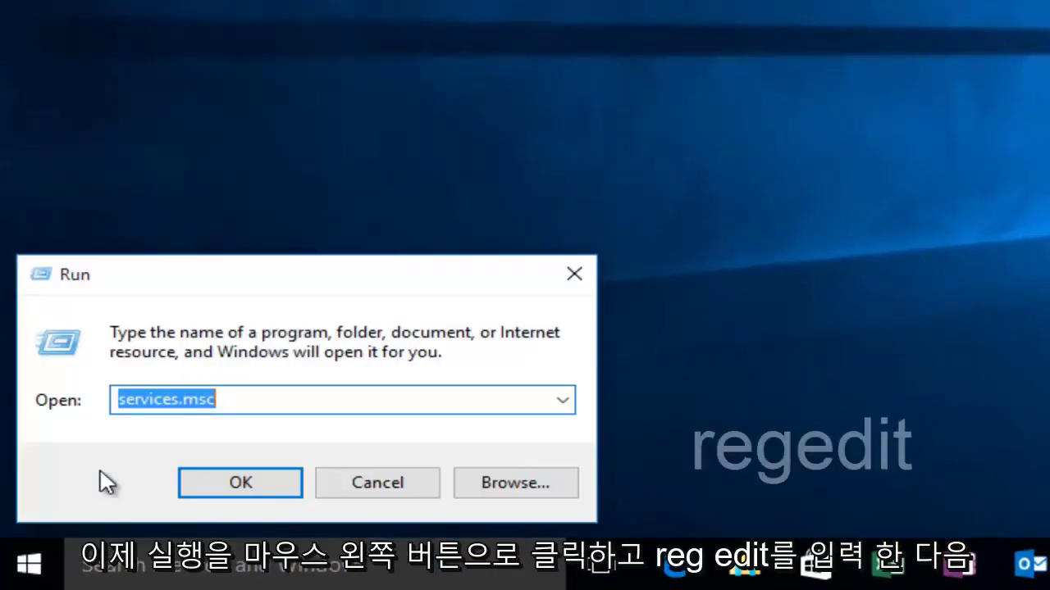
text(regedi)
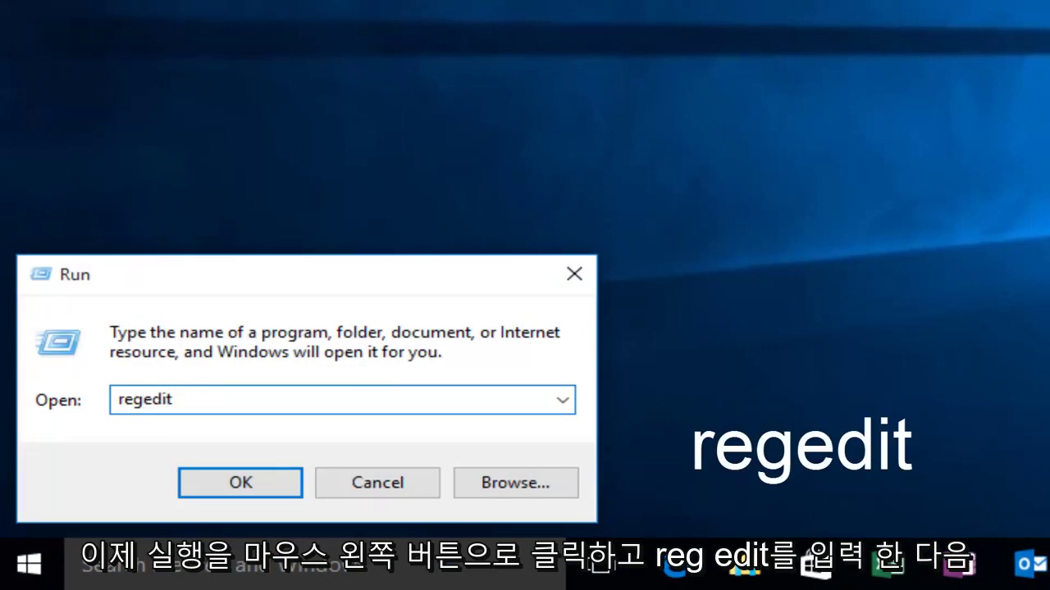
text(t)
key(Return)
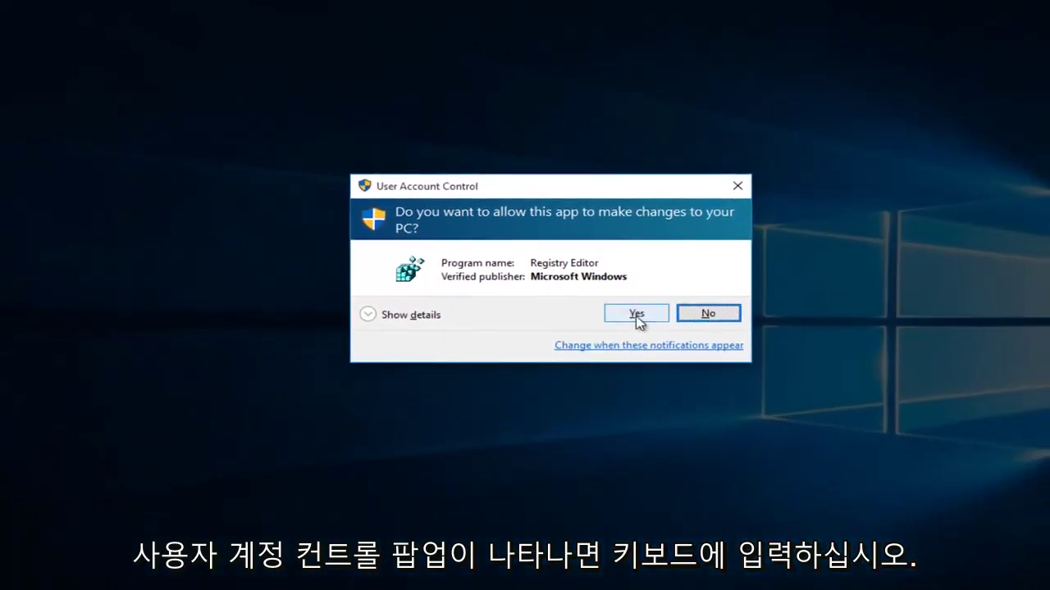
click(637, 315)
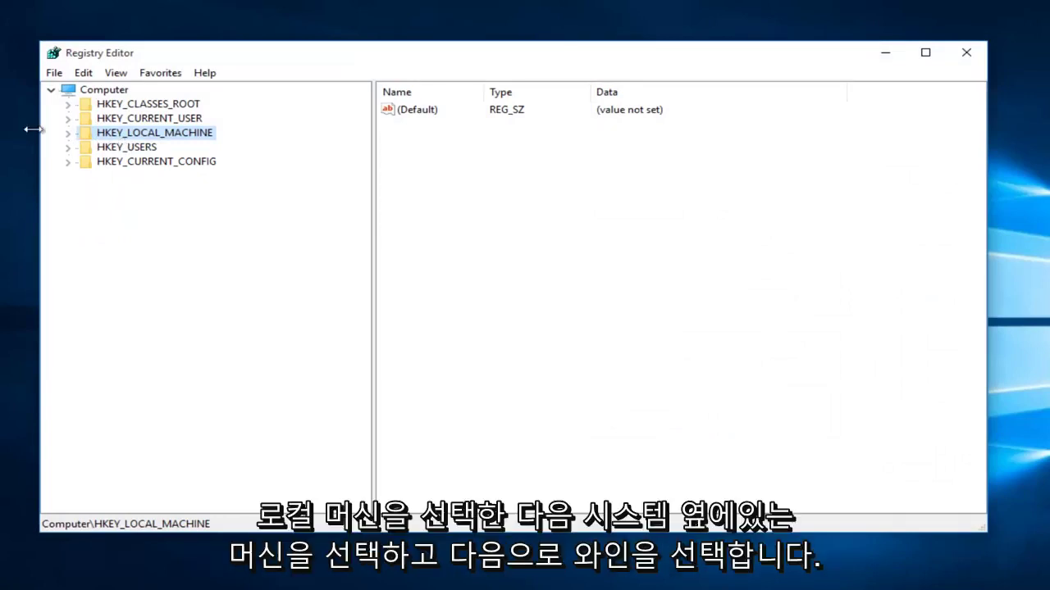
- Navigate HKEY_LOCAL_MACHINE\SYSTEM\ControlSet001\Control\Session Manager\Memory Management and select PrefetchParameters
click(68, 134)
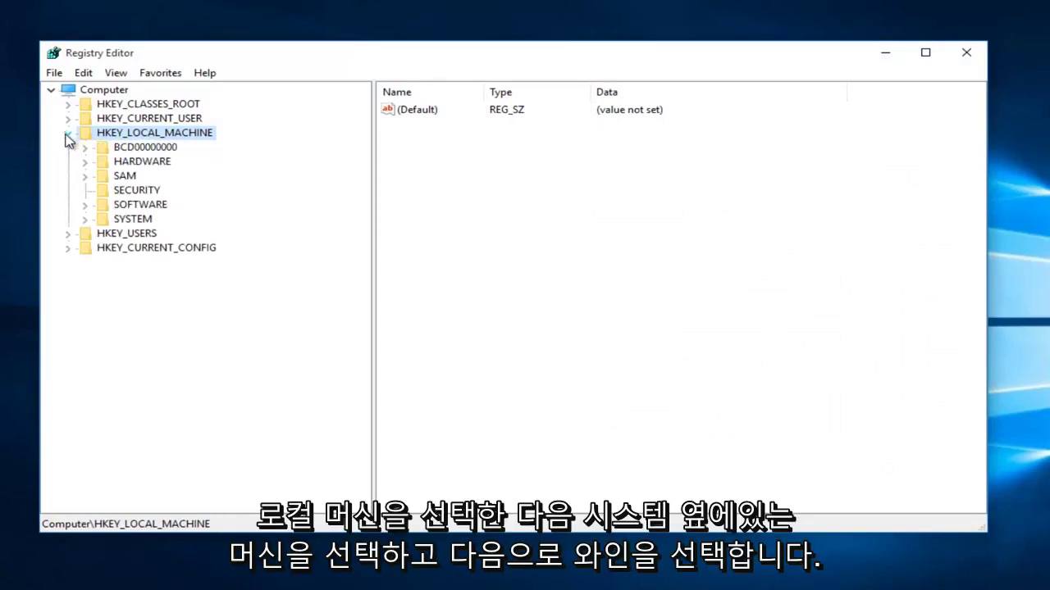
click(84, 220)
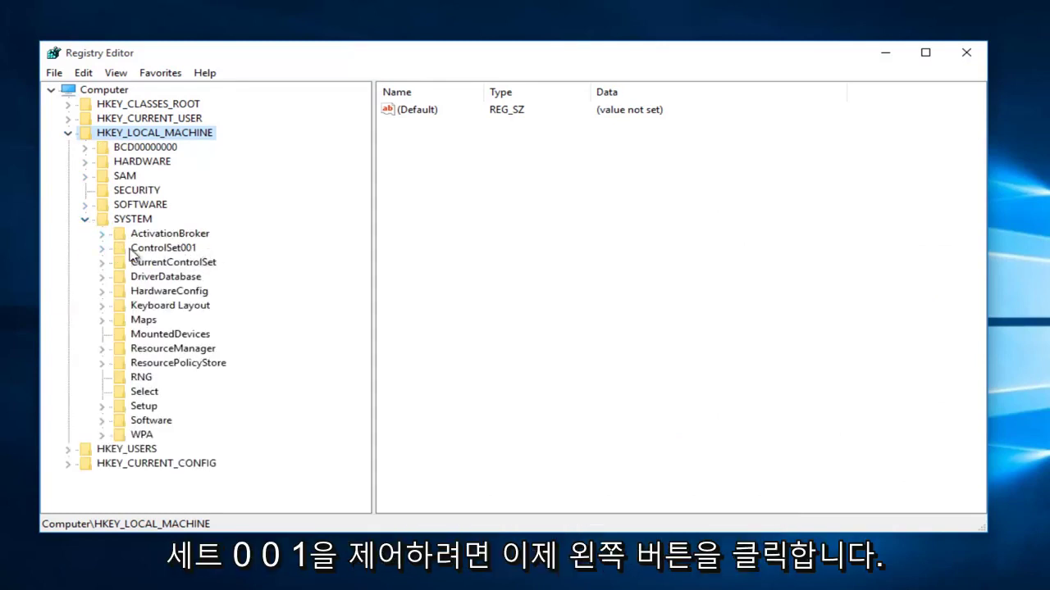
click(101, 249)
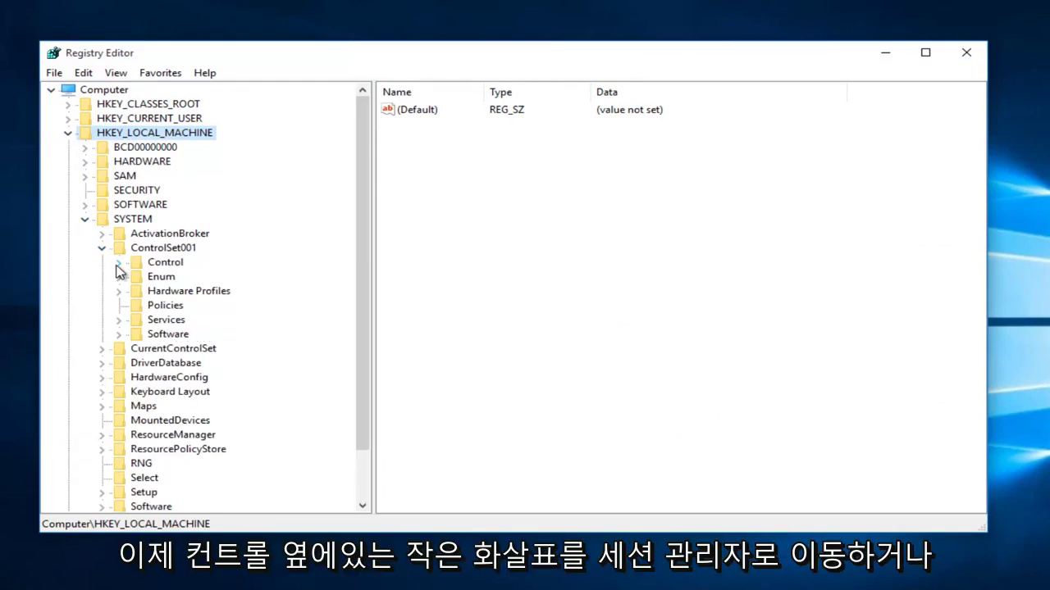
click(118, 263)
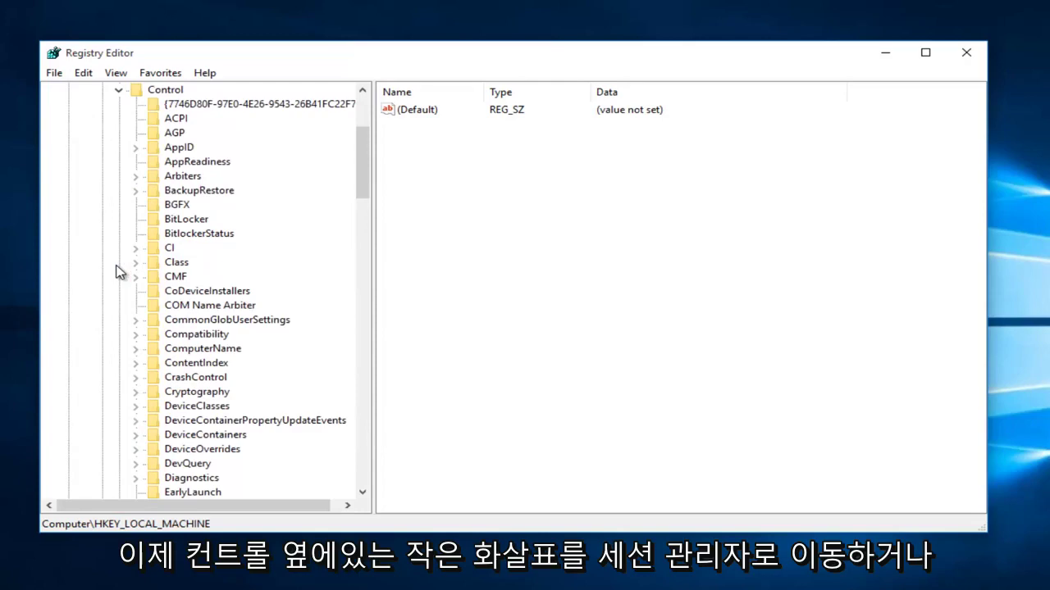
drag(361, 189, 332, 337)
scroll(230, 401, down, 1)
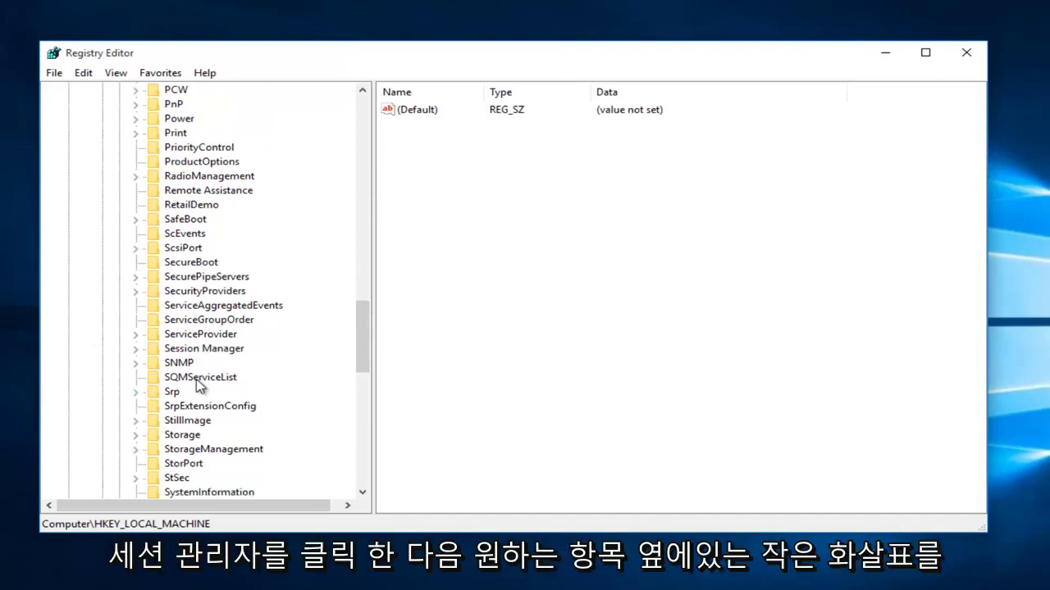
click(135, 349)
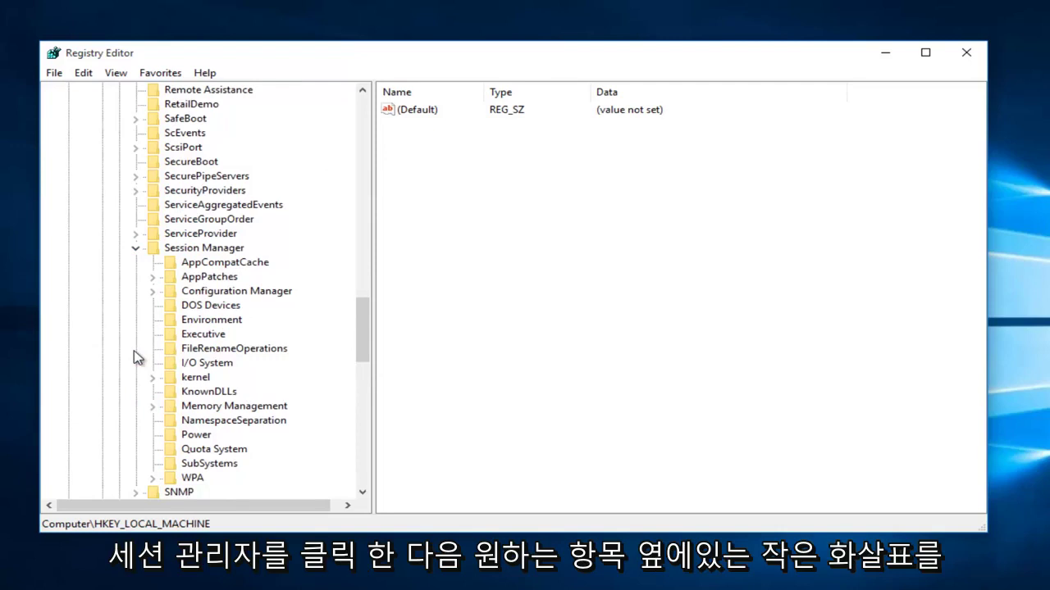
click(153, 407)
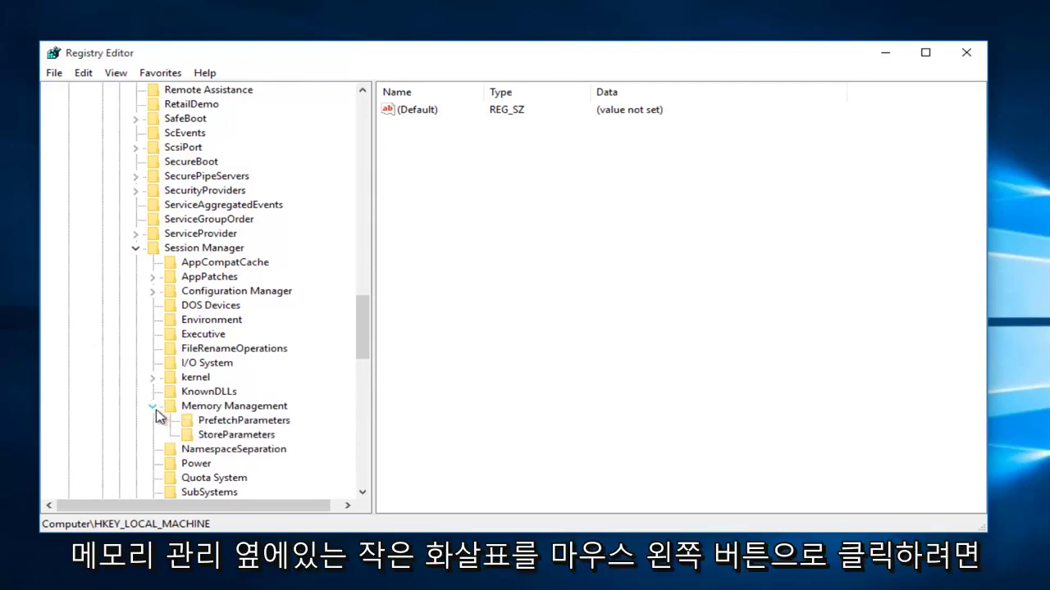
click(156, 409)
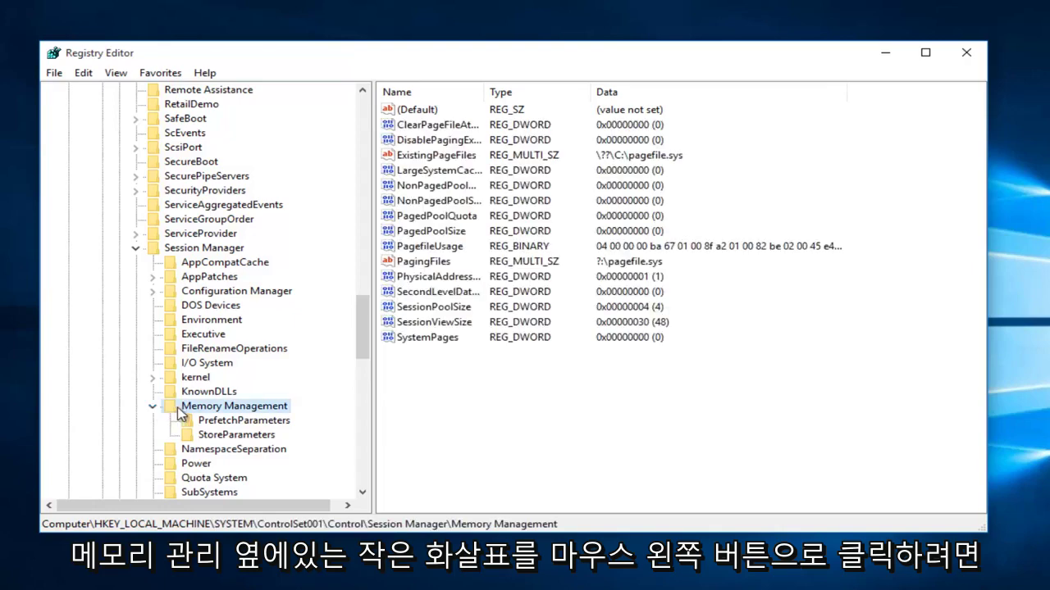
click(212, 422)
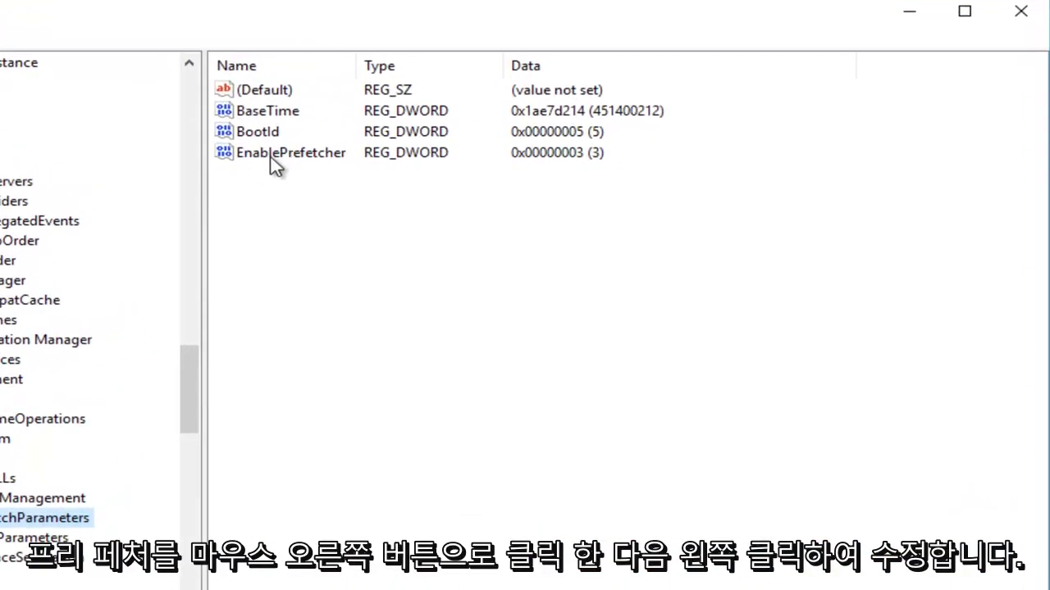
- Modify EnablePrefetcher, replacing its value data 3 with 0
right_click(272, 155)
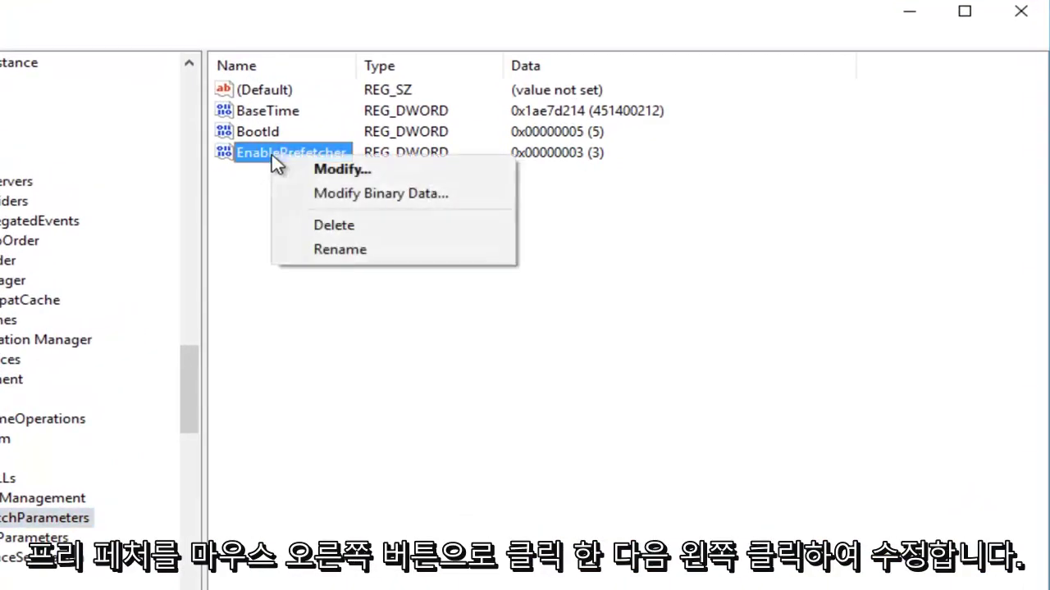
click(322, 172)
drag(16, 110, 561, 215)
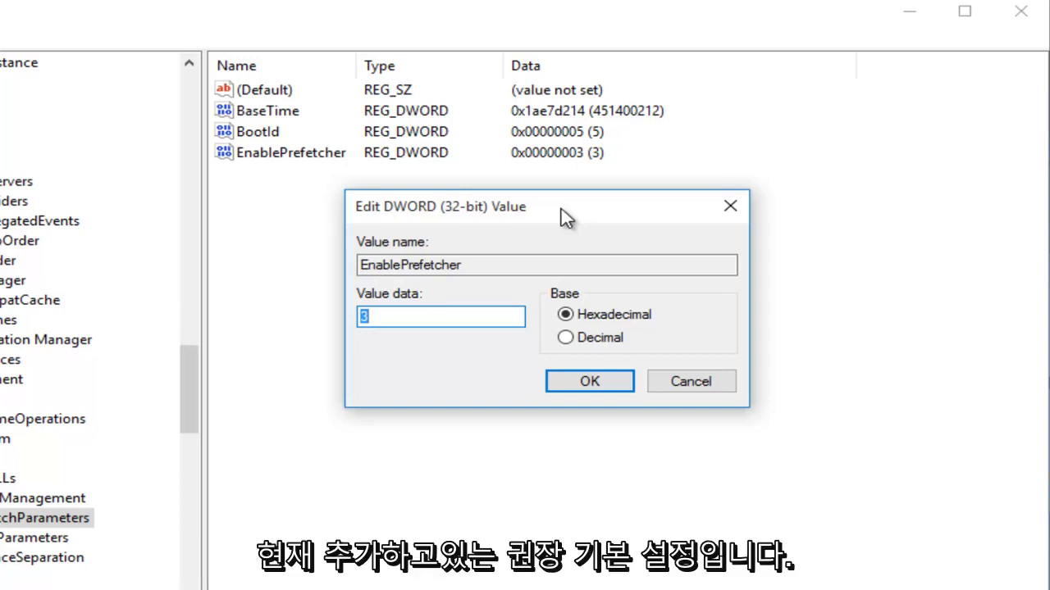
text(0)
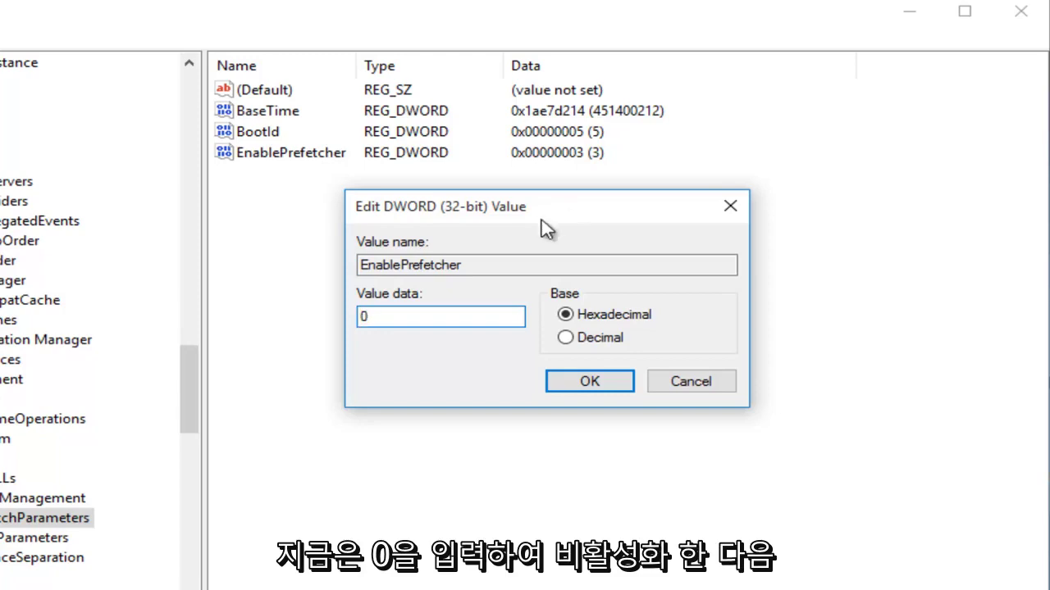
- Save EnablePrefetcher as 0, then reopen it to confirm the data still reads 0
click(583, 386)
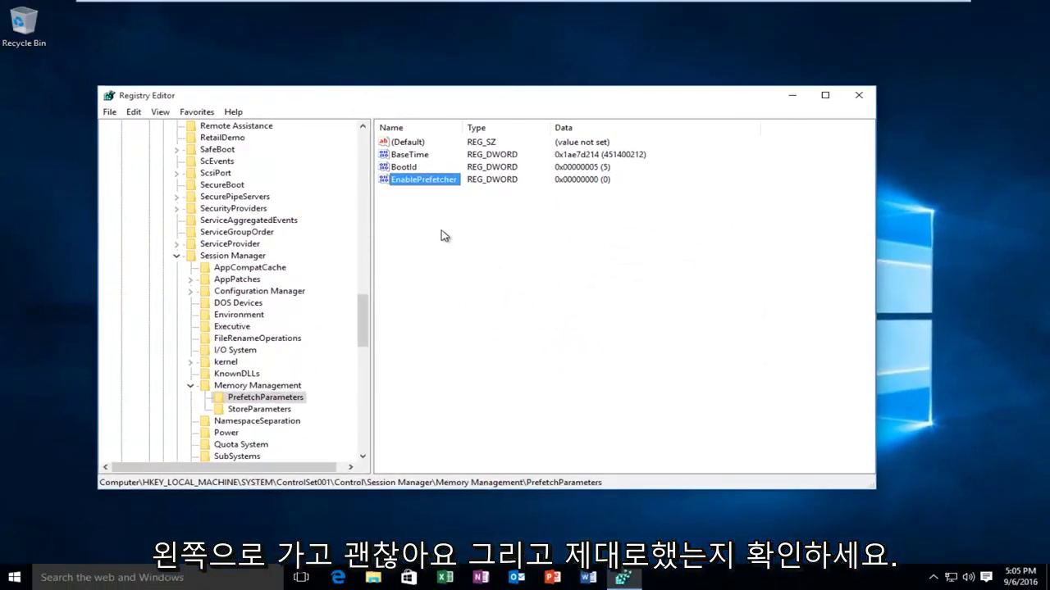
click(440, 231)
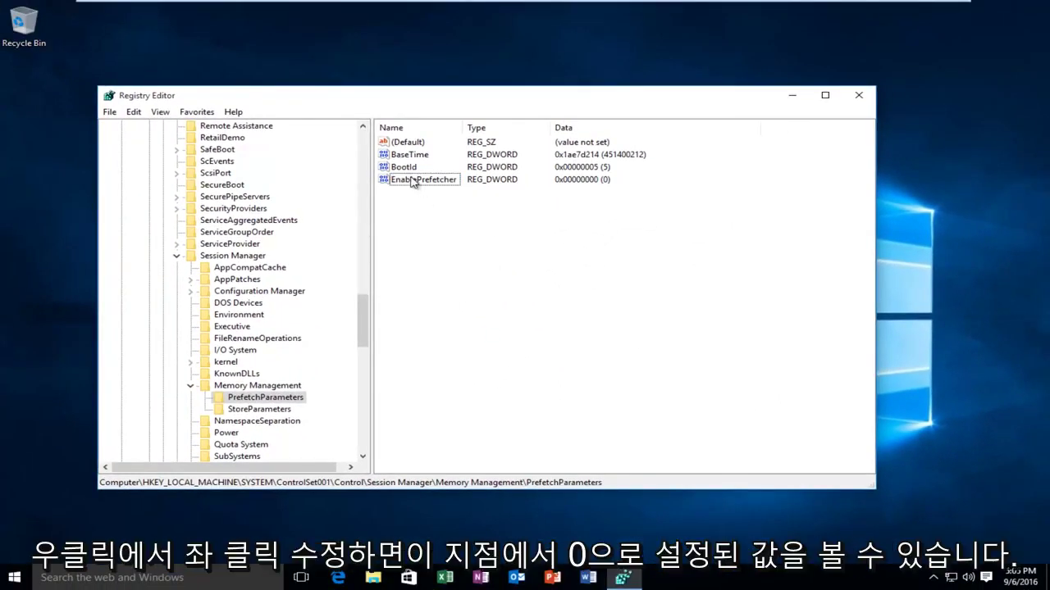
right_click(413, 181)
click(440, 186)
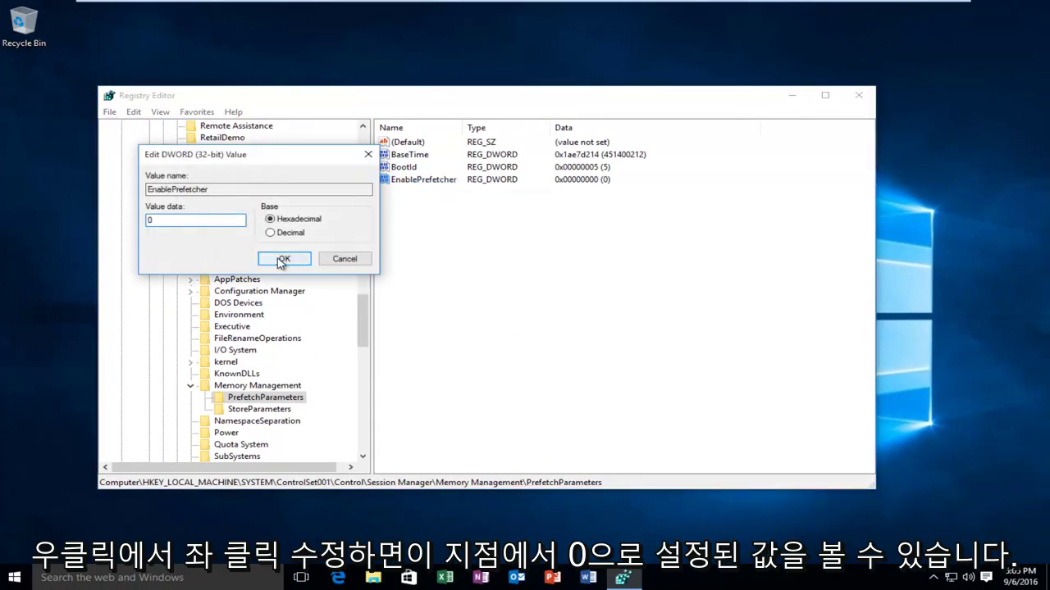
click(281, 259)
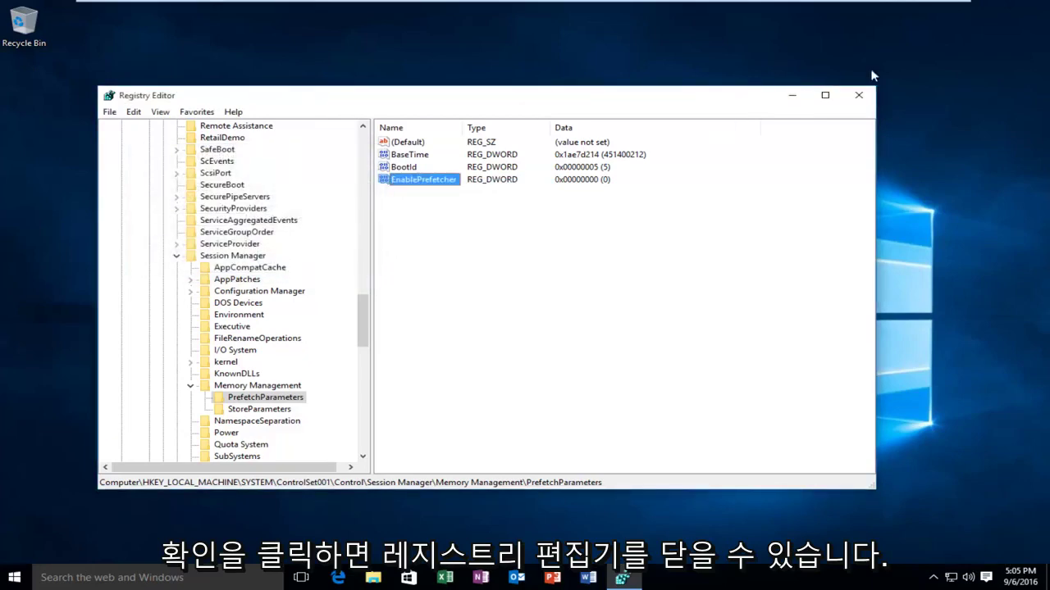
click(859, 95)
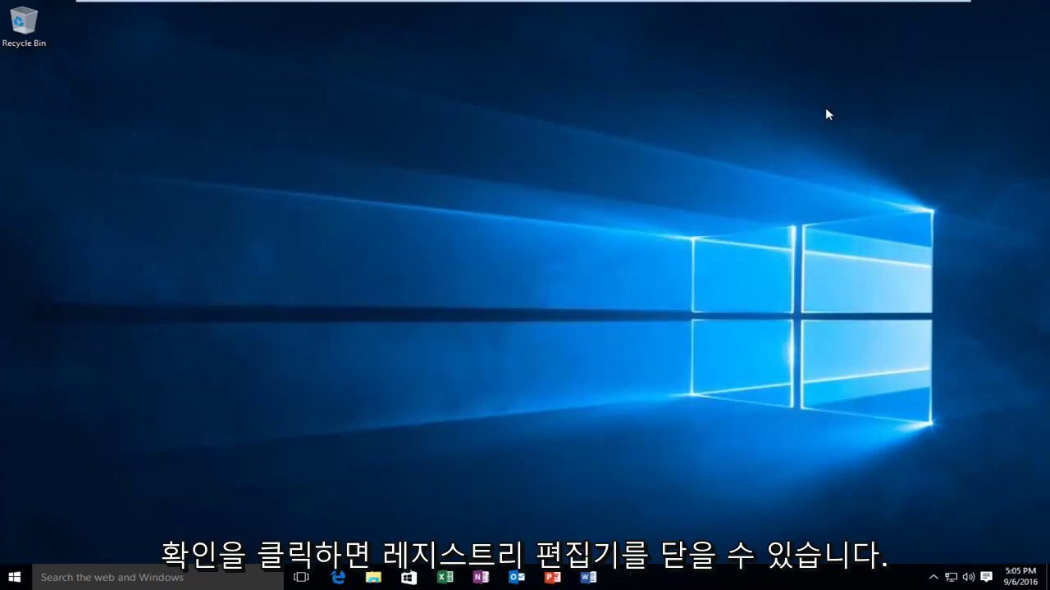